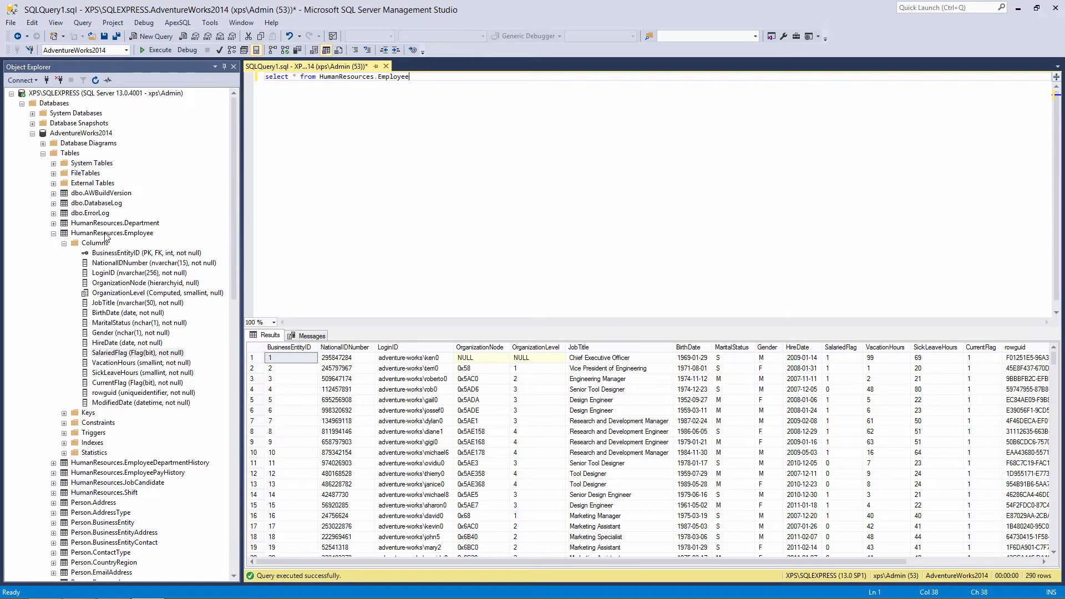
# Start the ApexSQL Refactor Split table operation on the HumanResources.Employee table
pyautogui.click(108, 233)
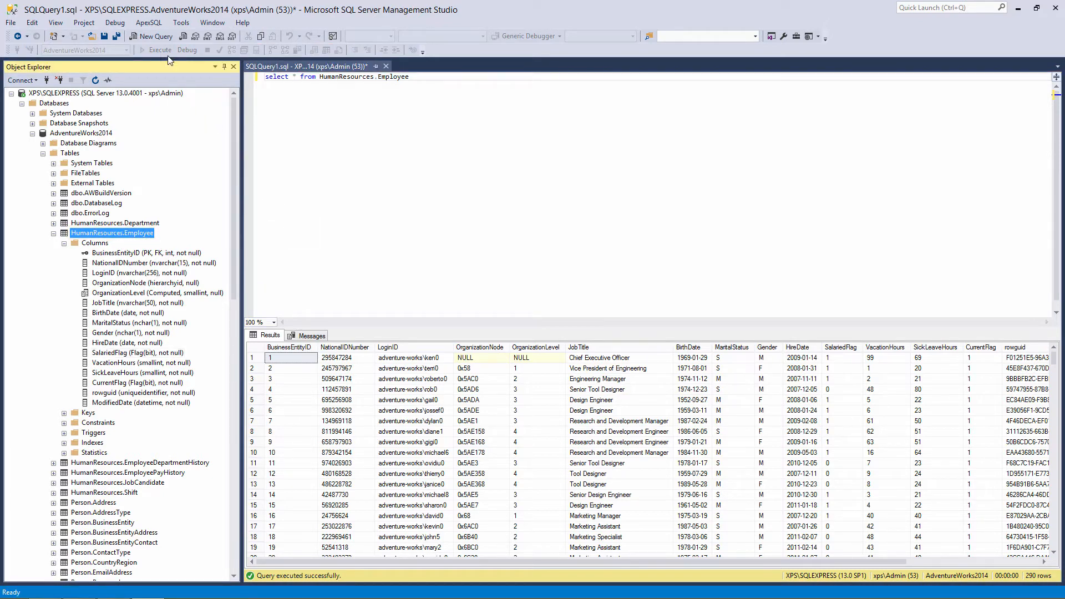
pyautogui.click(152, 27)
pyautogui.moveTo(157, 37)
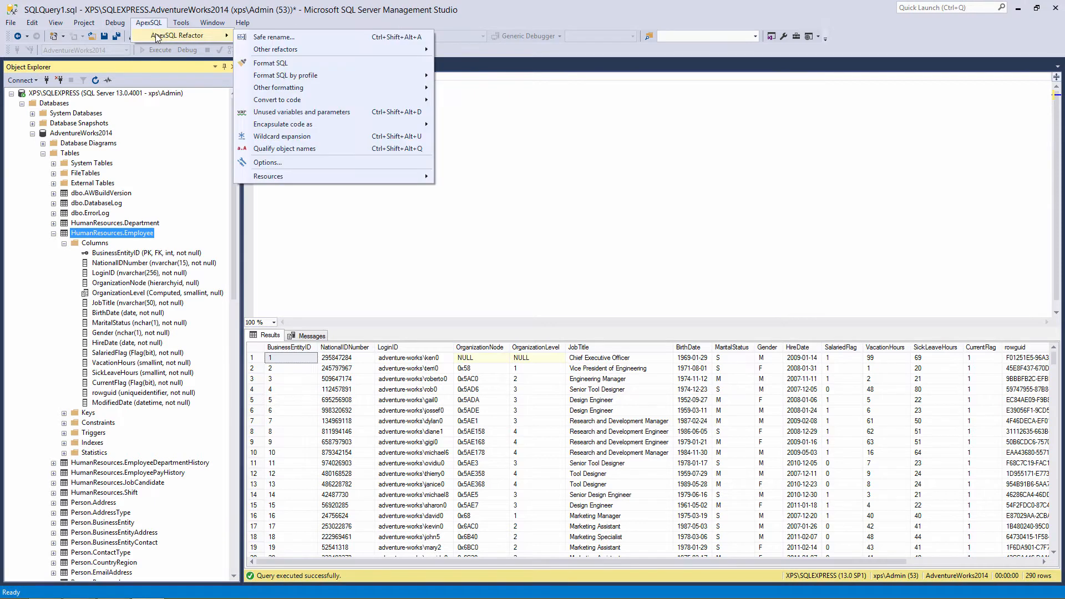
pyautogui.moveTo(320, 53)
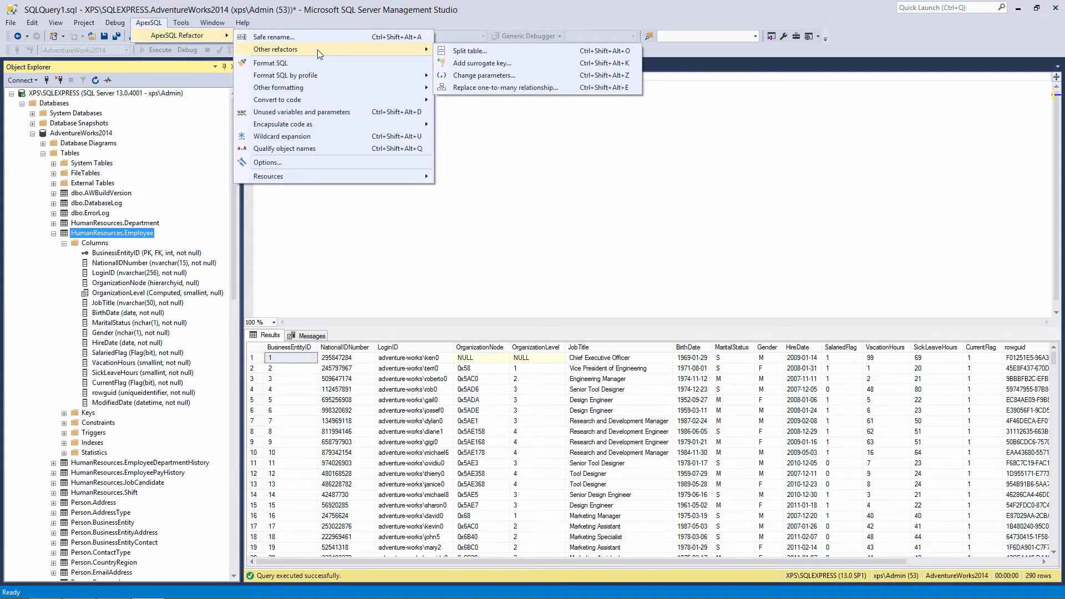
pyautogui.click(543, 52)
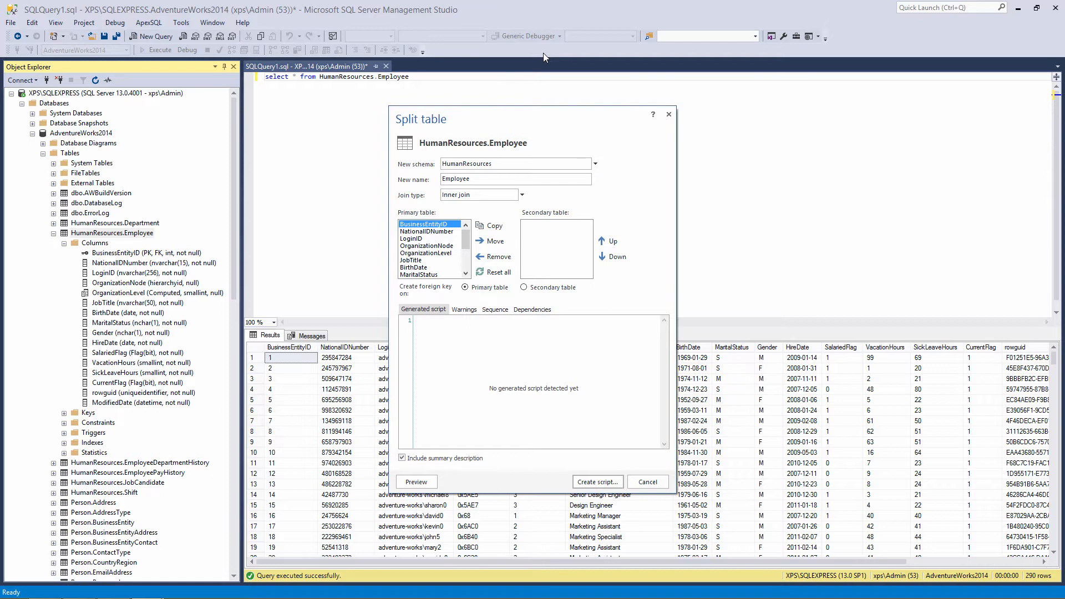
# Name the new table EmployeeInfo, keeping the HumanResources schema and the inner join type
pyautogui.click(595, 164)
pyautogui.scroll(3, 594, 197)
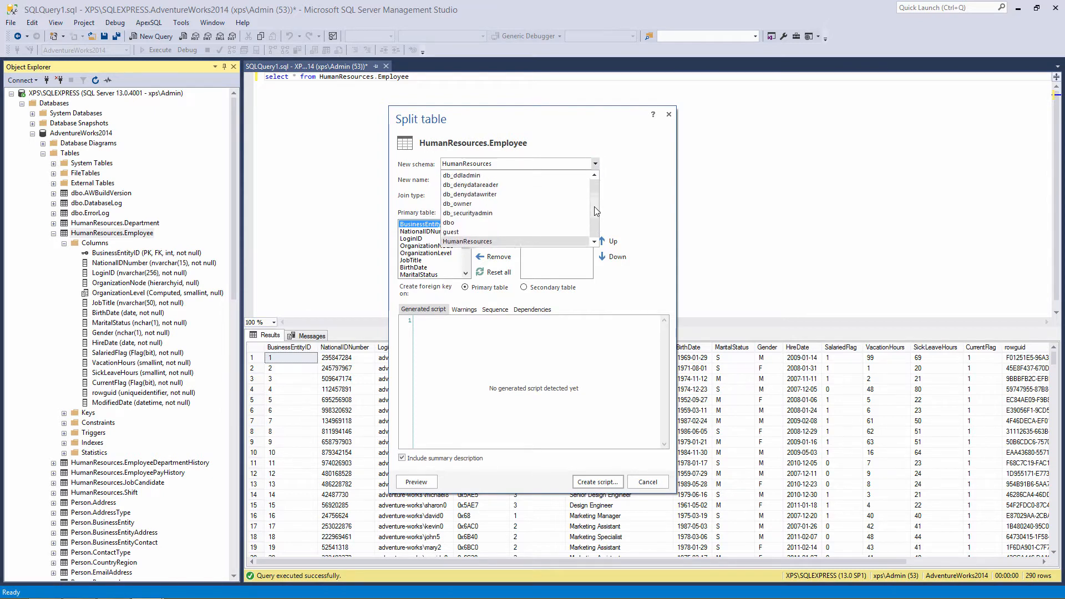
pyautogui.moveTo(593, 193); pyautogui.dragTo(596, 229)
pyautogui.click(615, 154)
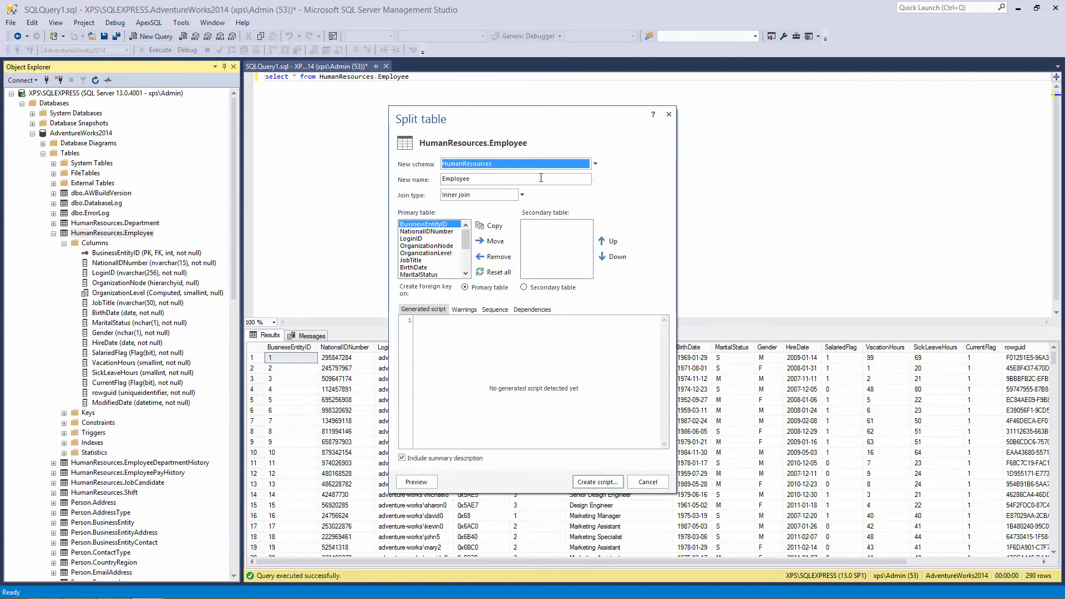
pyautogui.click(511, 179)
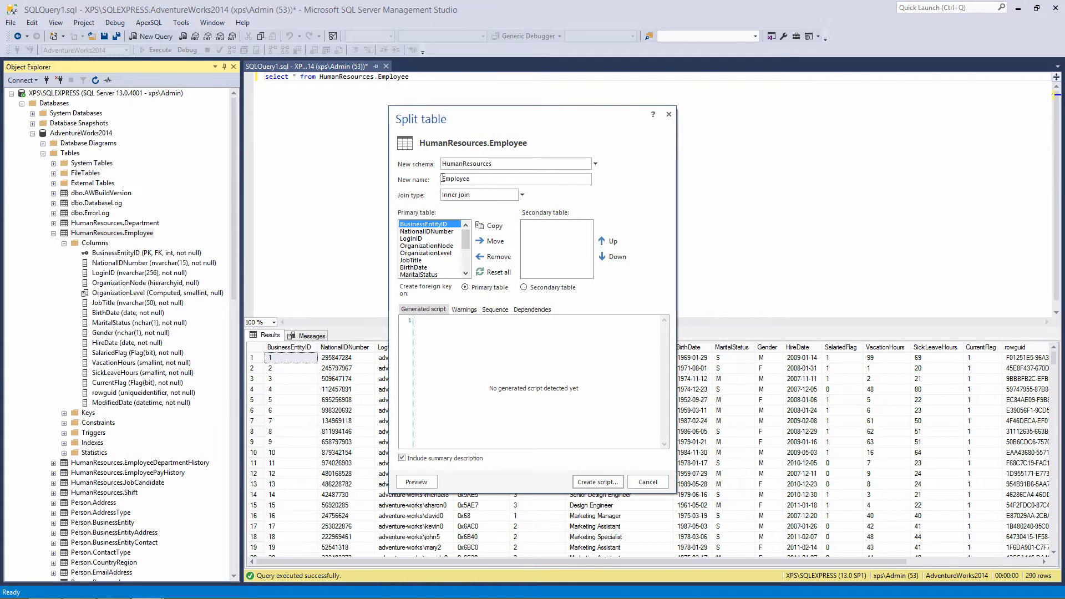
pyautogui.moveTo(515, 179); pyautogui.dragTo(423, 183)
pyautogui.press('BackSpace')
pyautogui.write('Employee')
pyautogui.moveTo(597, 181)
pyautogui.write('Info')
pyautogui.click(522, 194)
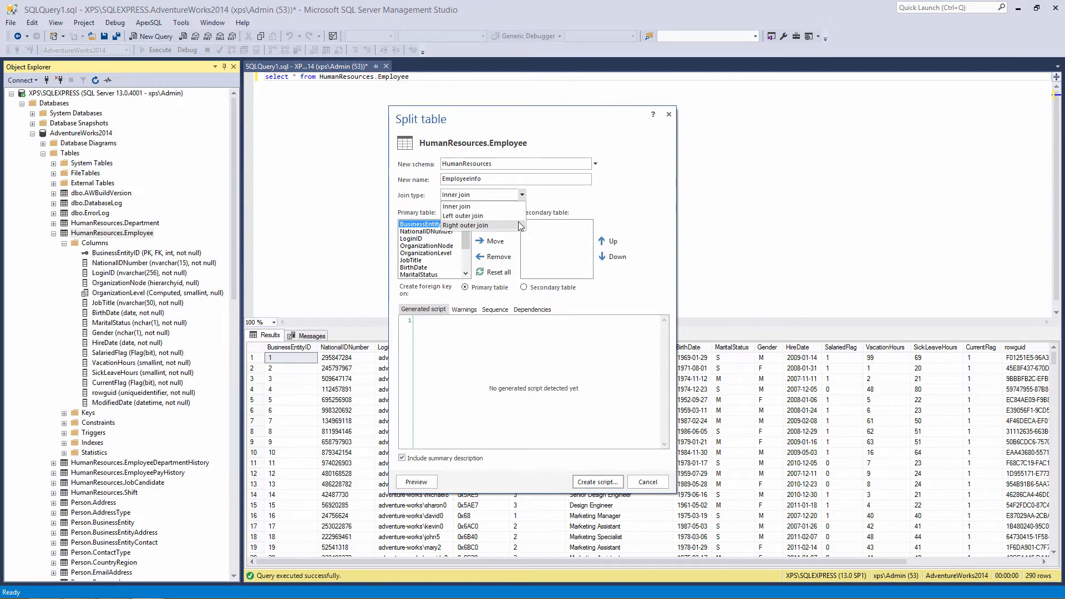
pyautogui.click(549, 198)
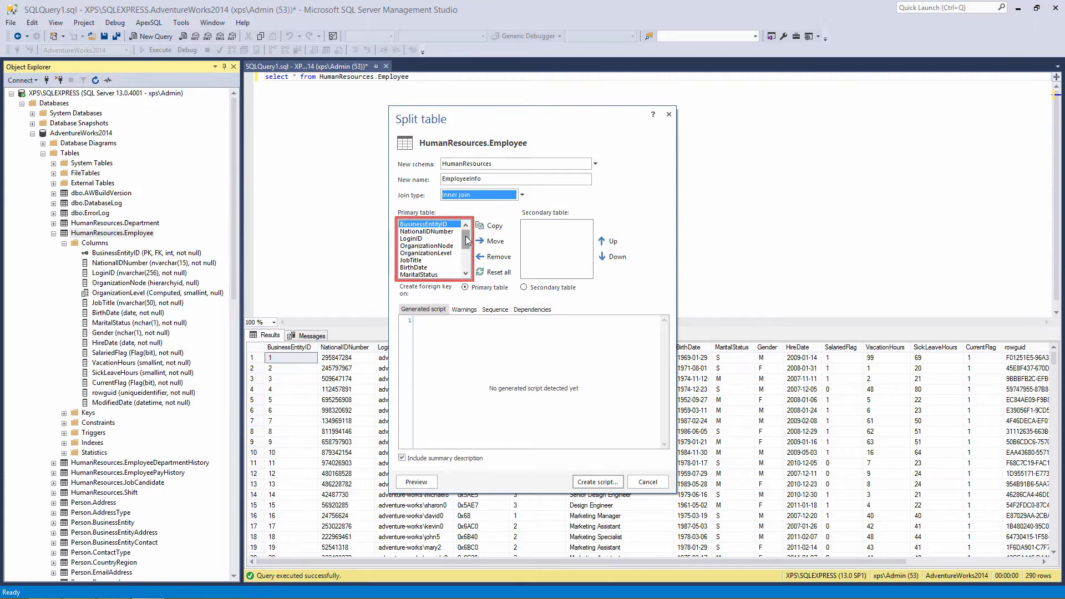
pyautogui.moveTo(465, 240)
pyautogui.mouseDown()
pyautogui.moveTo(467, 267)
pyautogui.moveTo(468, 231)
pyautogui.mouseUp()
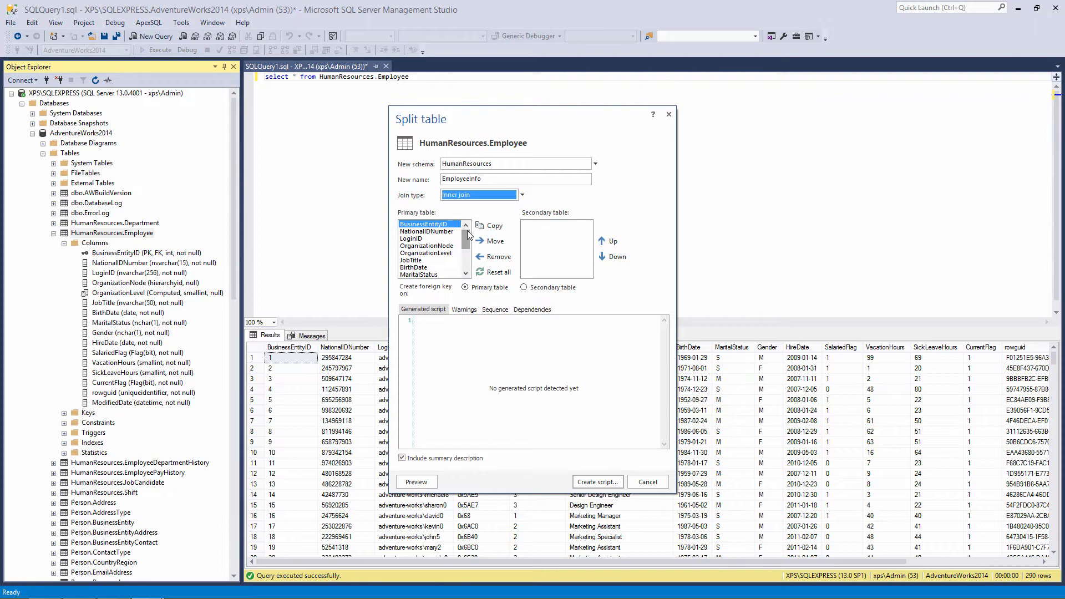
pyautogui.click(443, 239)
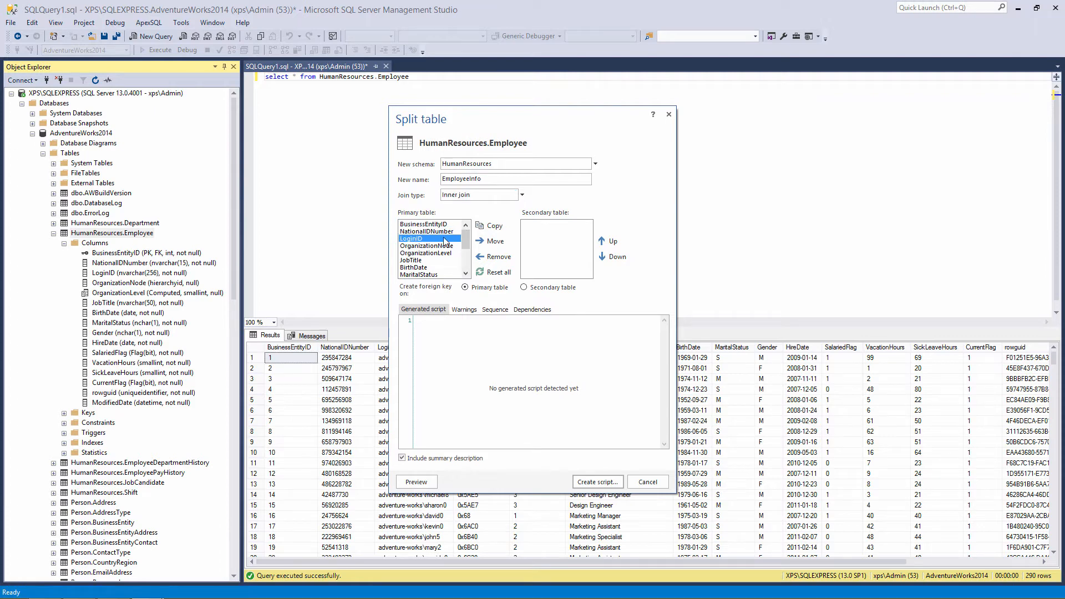
pyautogui.click(508, 233)
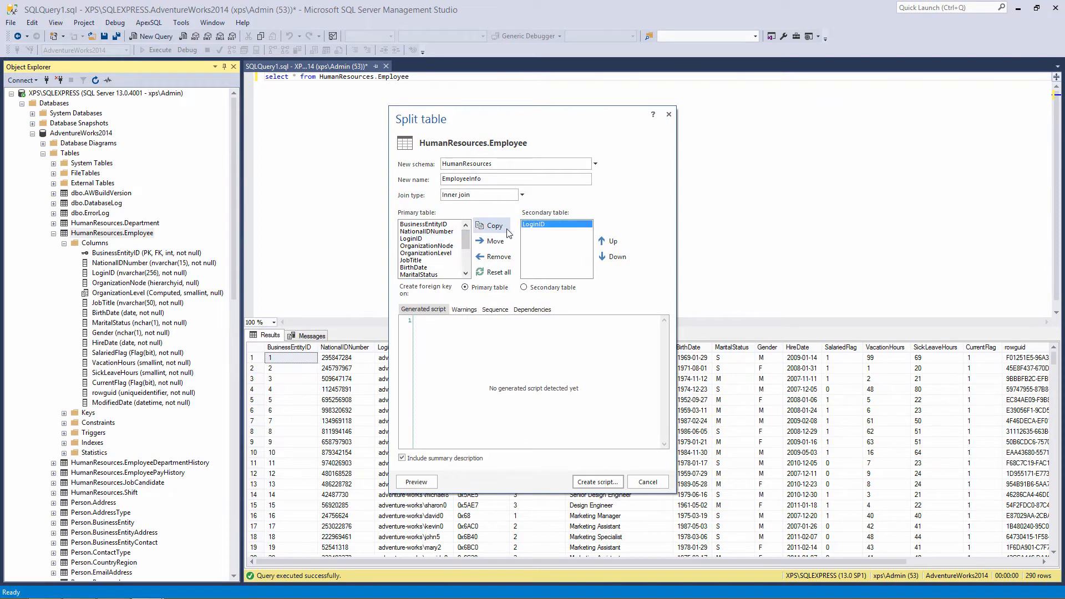
pyautogui.click(467, 270)
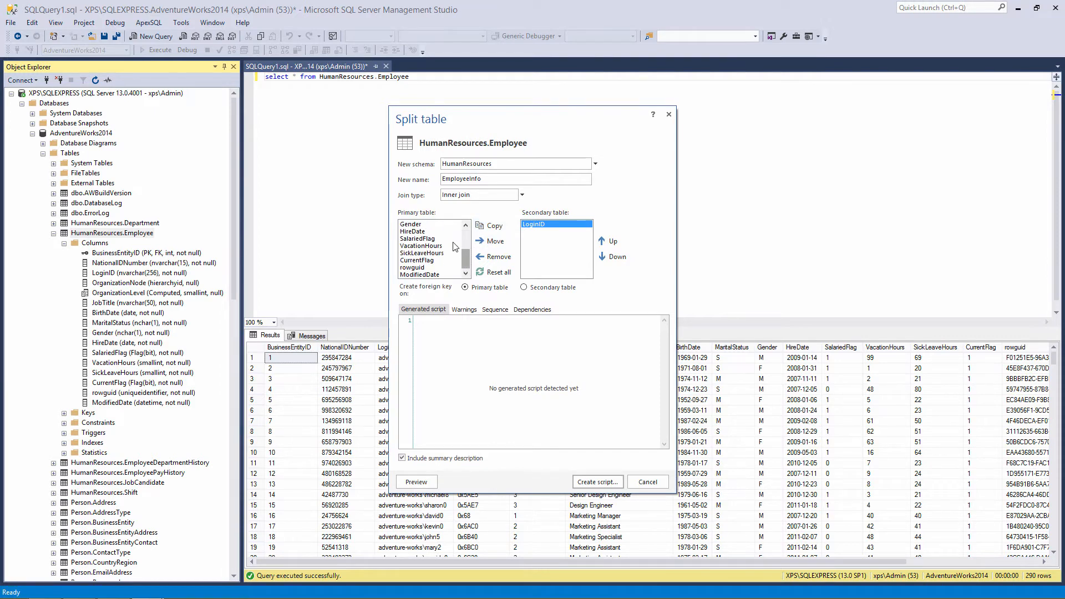
pyautogui.click(452, 238)
pyautogui.click(509, 248)
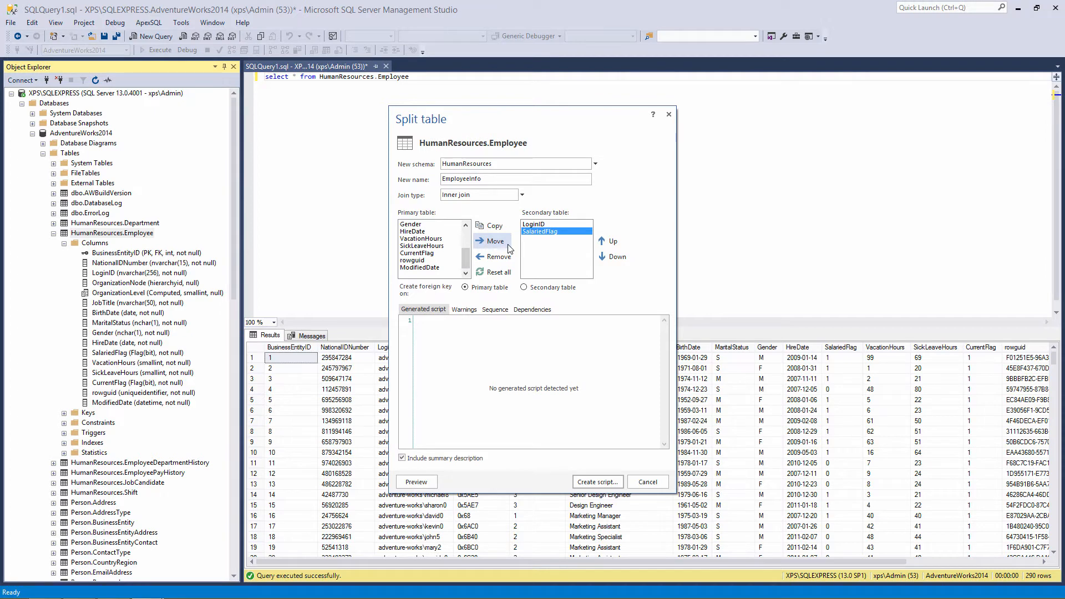
pyautogui.click(620, 245)
pyautogui.click(619, 260)
pyautogui.click(617, 242)
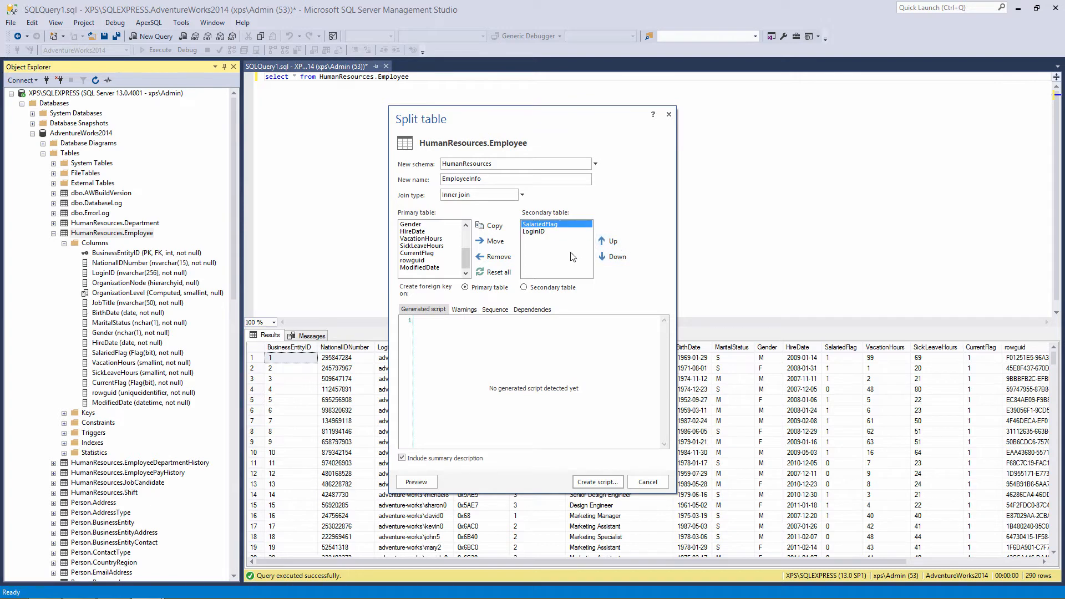
pyautogui.click(516, 273)
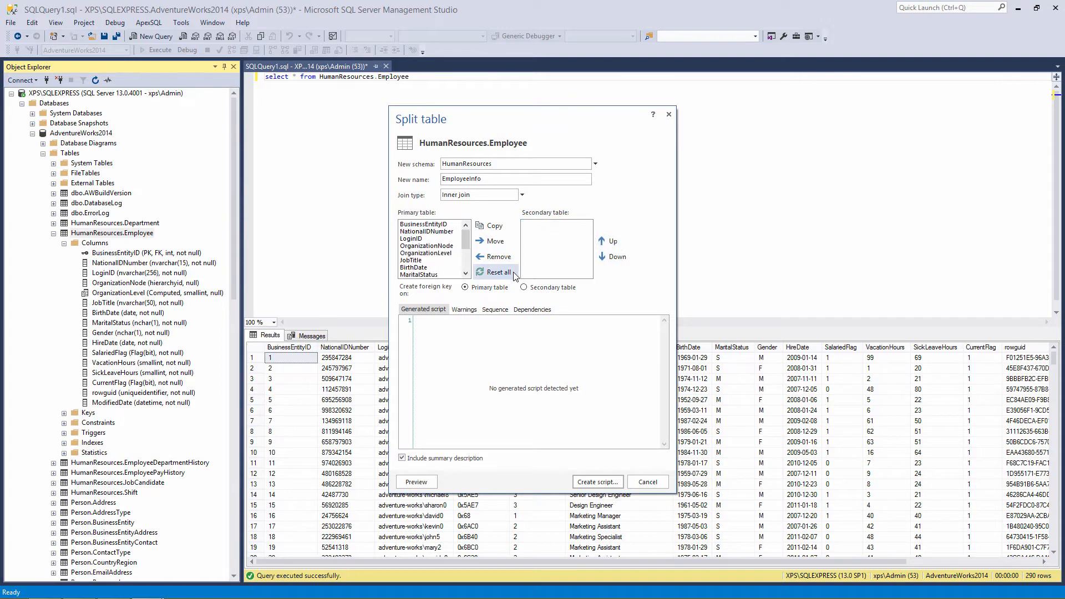
# Copy the LoginID column and move the SalariedFlag column from the primary table to the secondary table
pyautogui.click(438, 238)
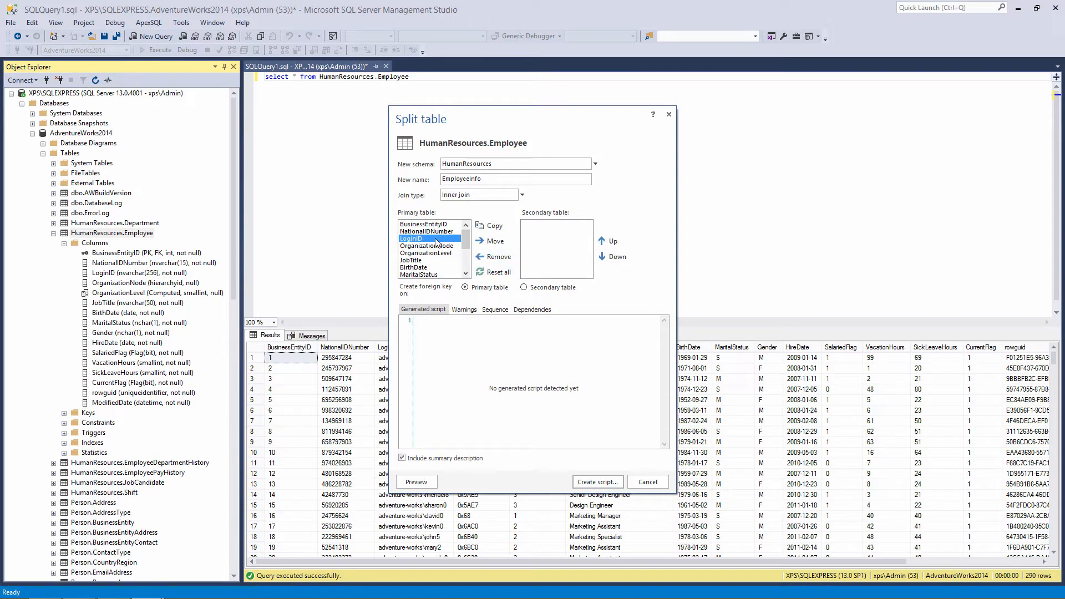
pyautogui.click(497, 227)
pyautogui.moveTo(466, 240); pyautogui.dragTo(467, 264)
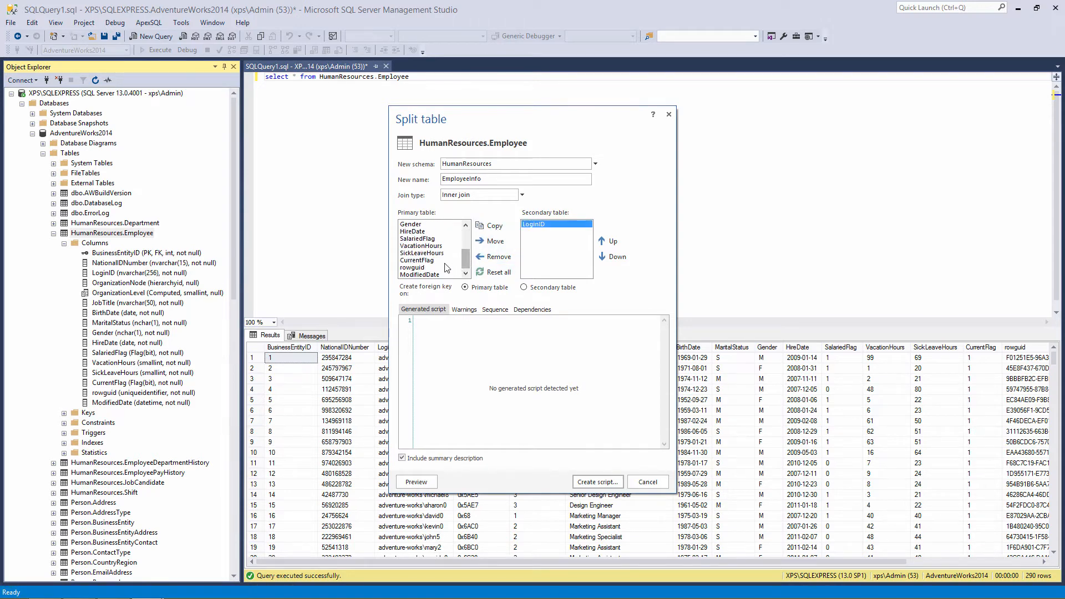
pyautogui.click(417, 238)
pyautogui.click(496, 240)
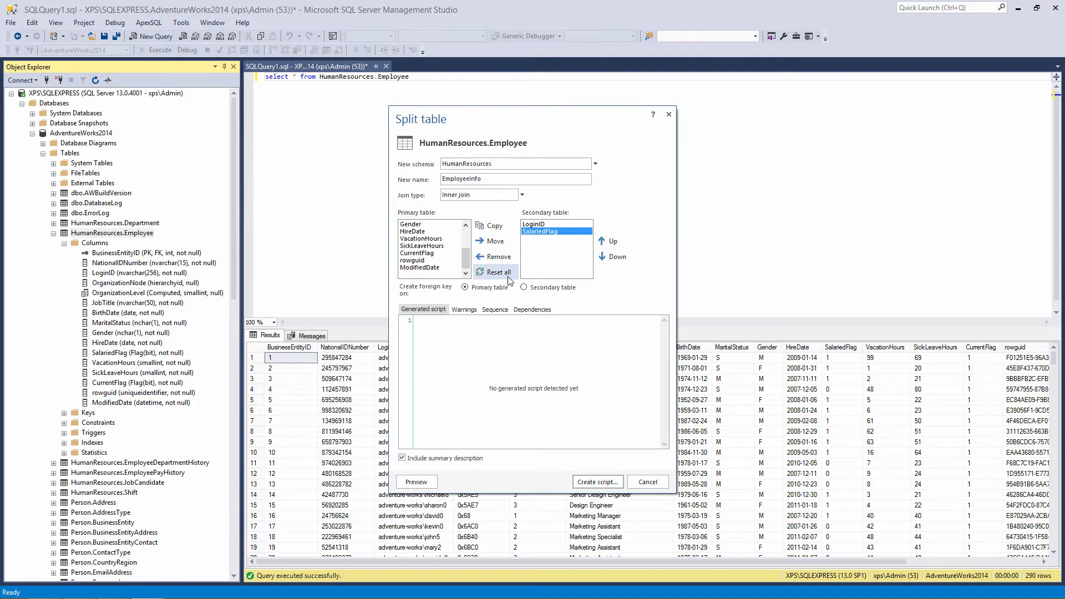
# Set the foreign key to be created on the secondary table and preview the split script
pyautogui.click(524, 288)
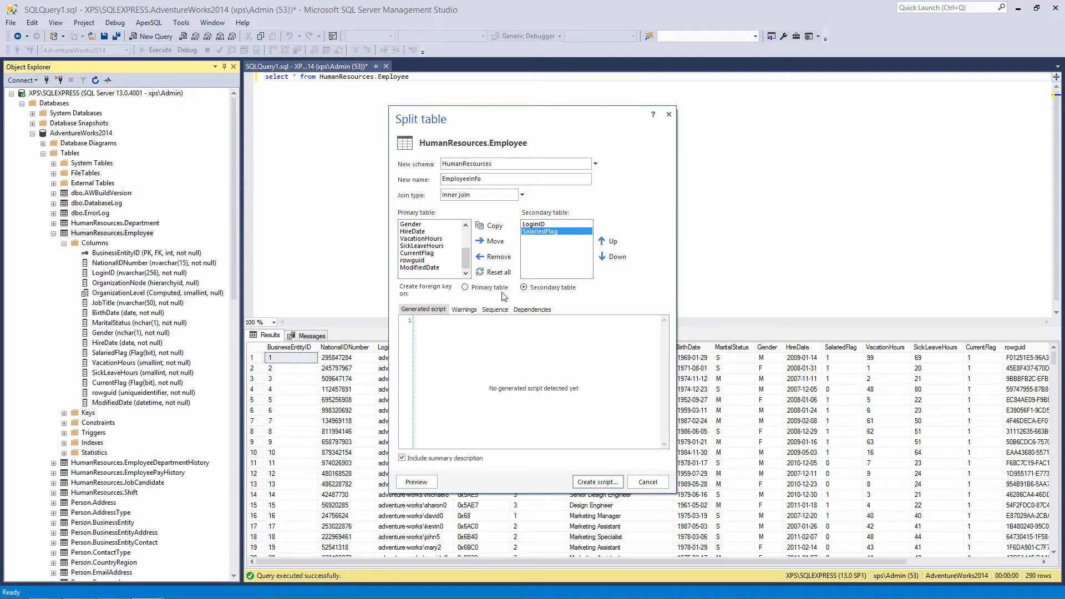
pyautogui.click(465, 288)
pyautogui.click(435, 483)
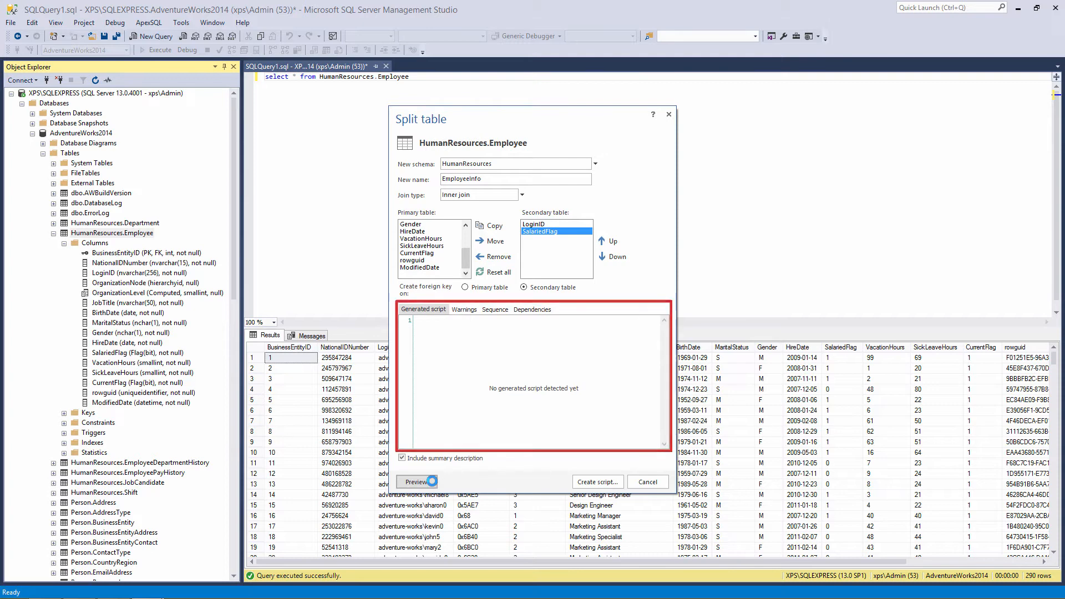
# Compare the generated script without and with the summary description, leaving the description included
pyautogui.click(402, 458)
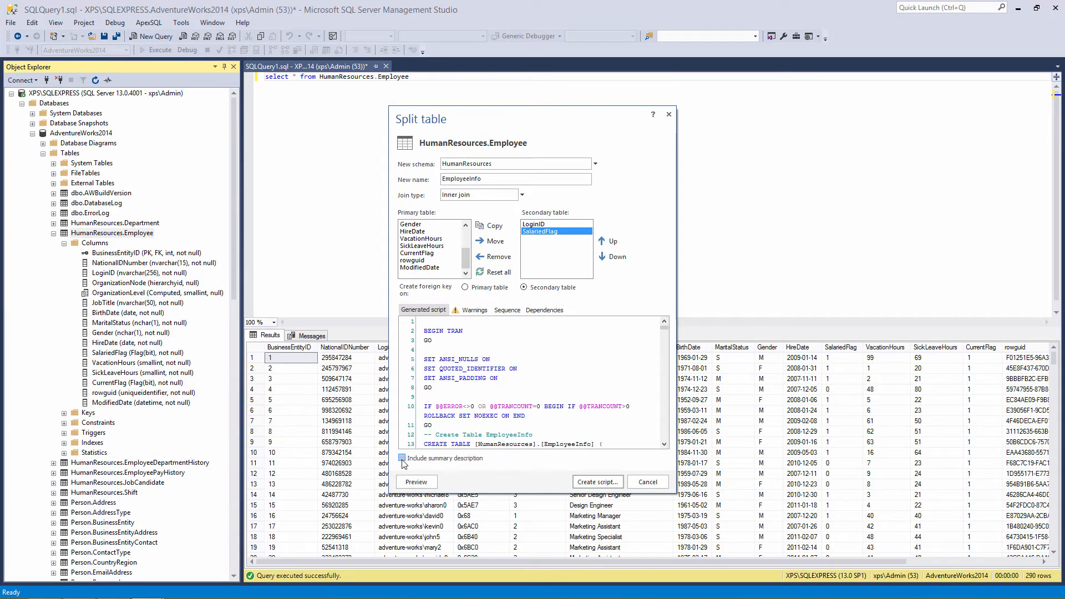
pyautogui.click(402, 460)
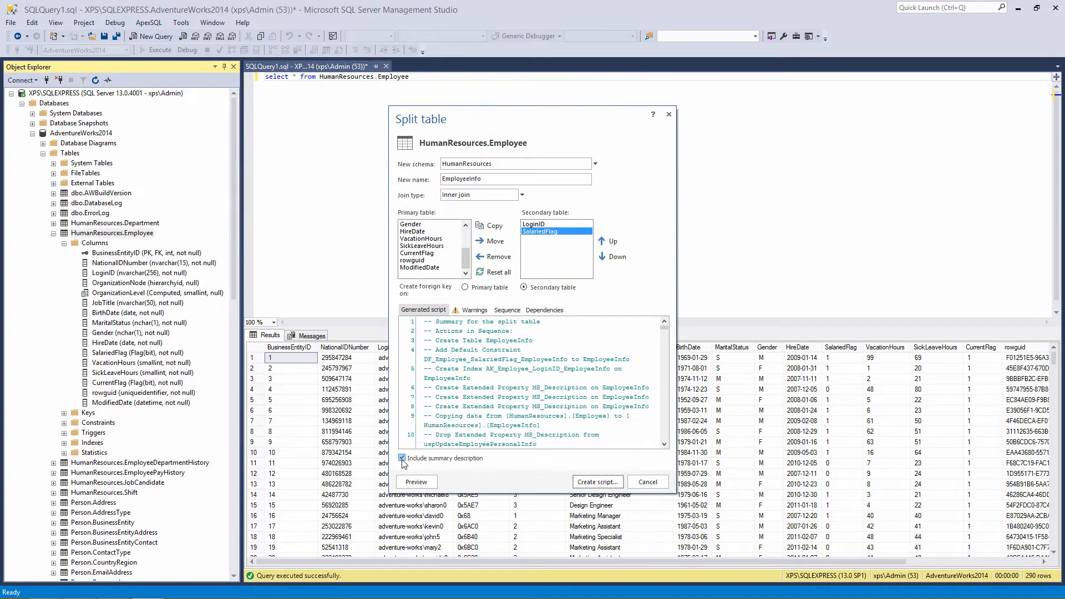
pyautogui.moveTo(665, 328)
pyautogui.mouseDown()
pyautogui.moveTo(665, 345)
pyautogui.moveTo(669, 328)
pyautogui.mouseUp()
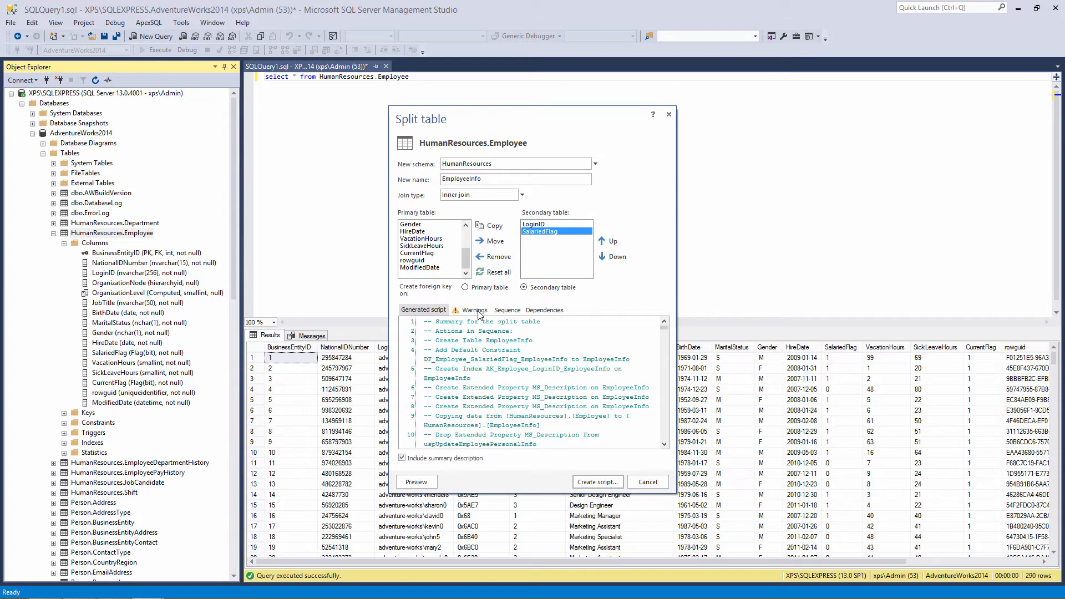
# Examine the split warnings with all items expanded, and collapse them again
pyautogui.click(475, 310)
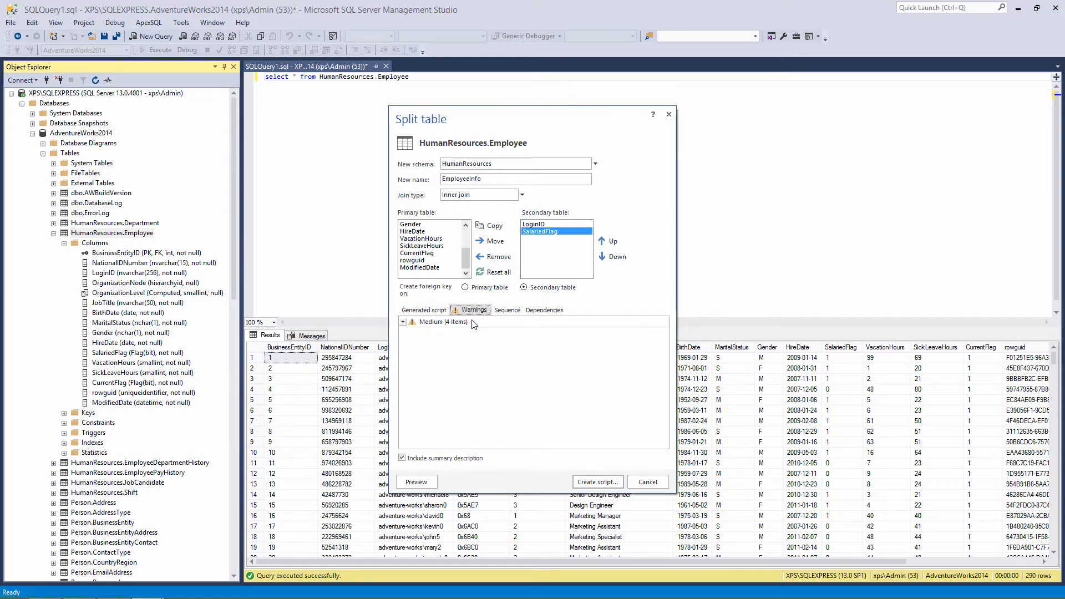
pyautogui.rightClick(473, 324)
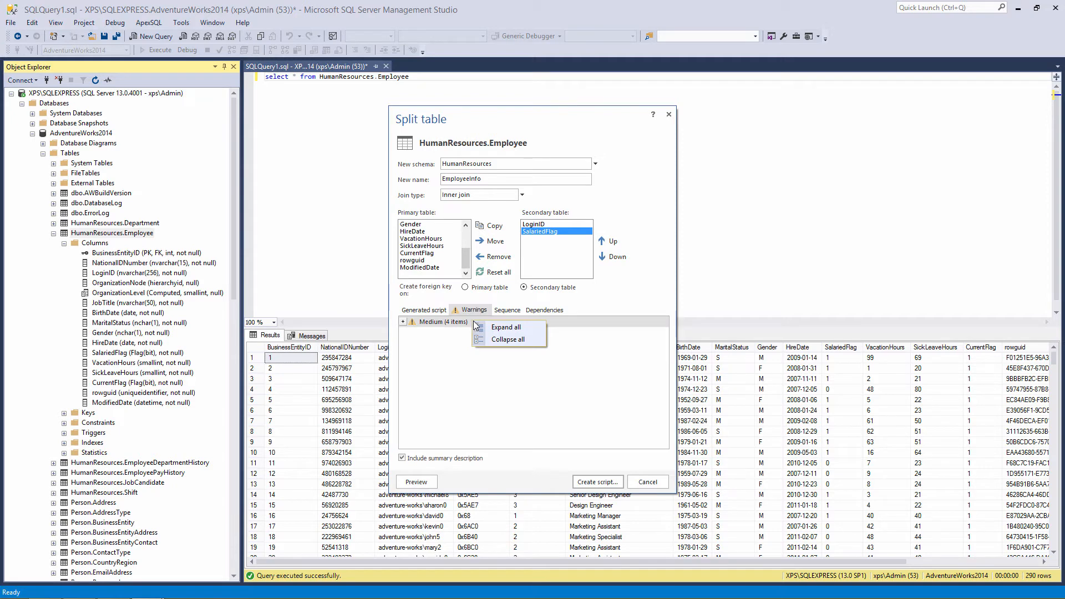
pyautogui.click(503, 329)
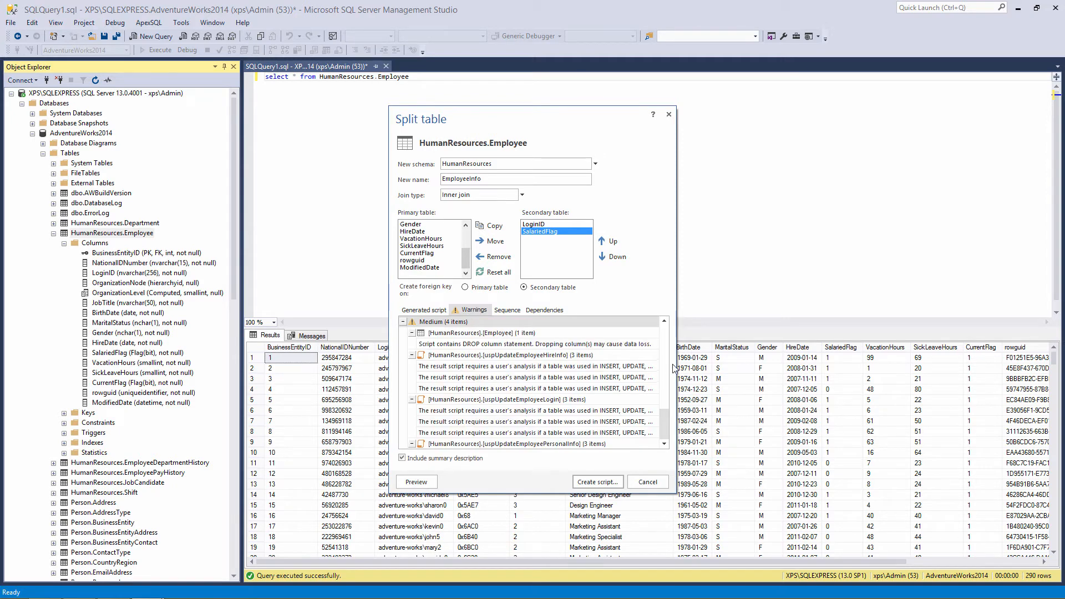
pyautogui.scroll(-2, 666, 369)
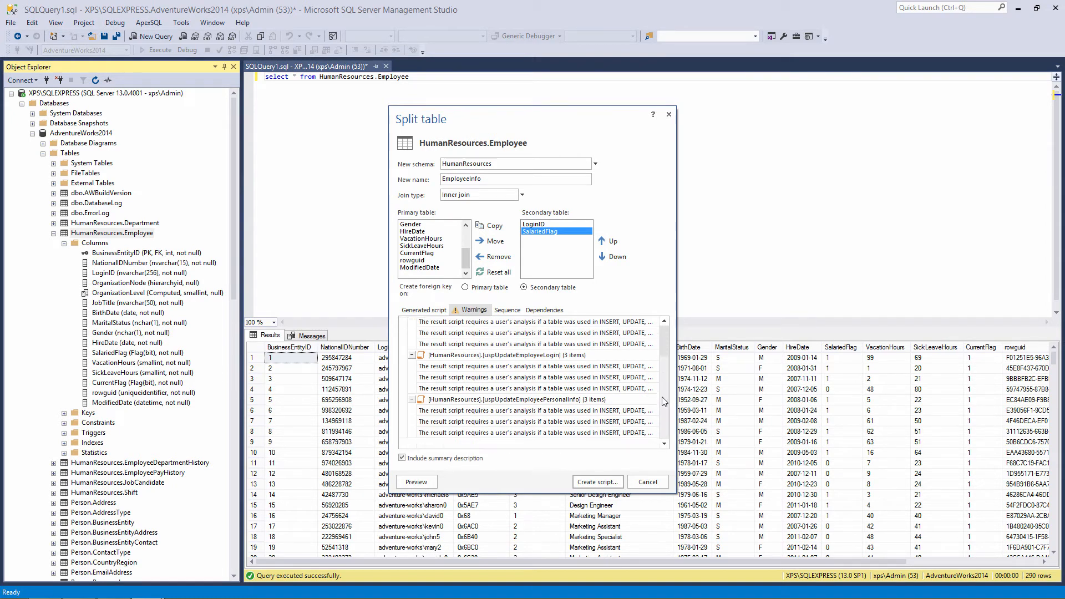
pyautogui.scroll(3, 610, 388)
pyautogui.rightClick(488, 319)
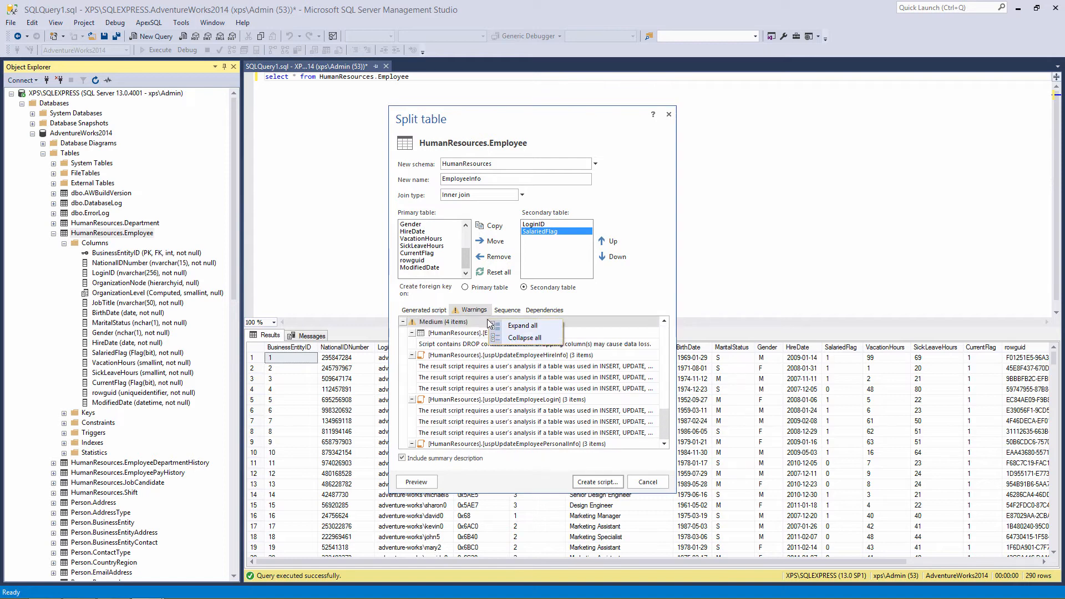
pyautogui.click(520, 340)
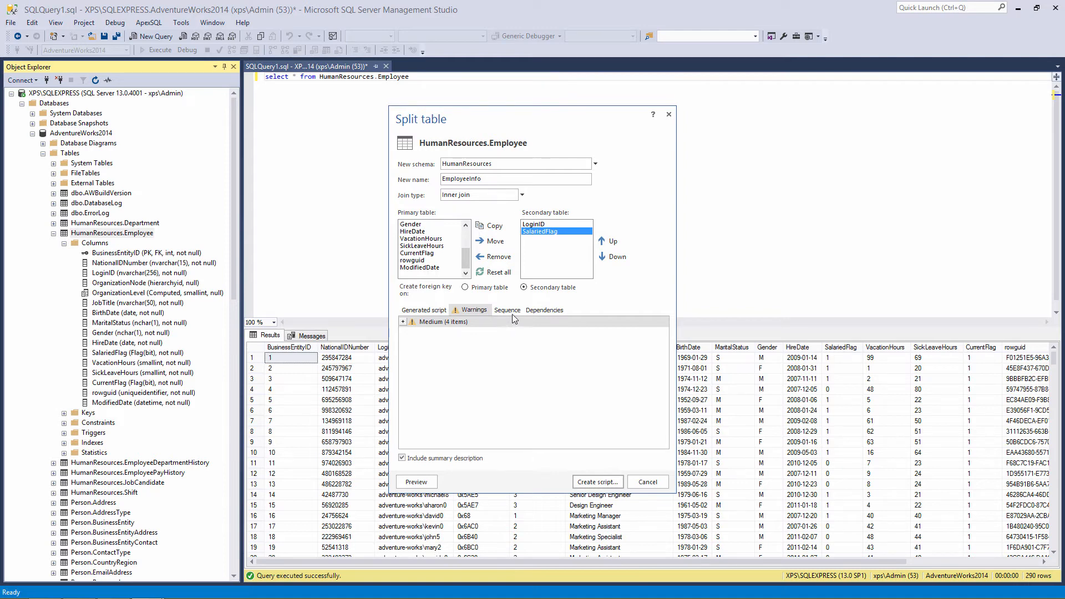
# Examine the fully expanded action sequence and the dependent objects, and return to the generated script
pyautogui.click(509, 312)
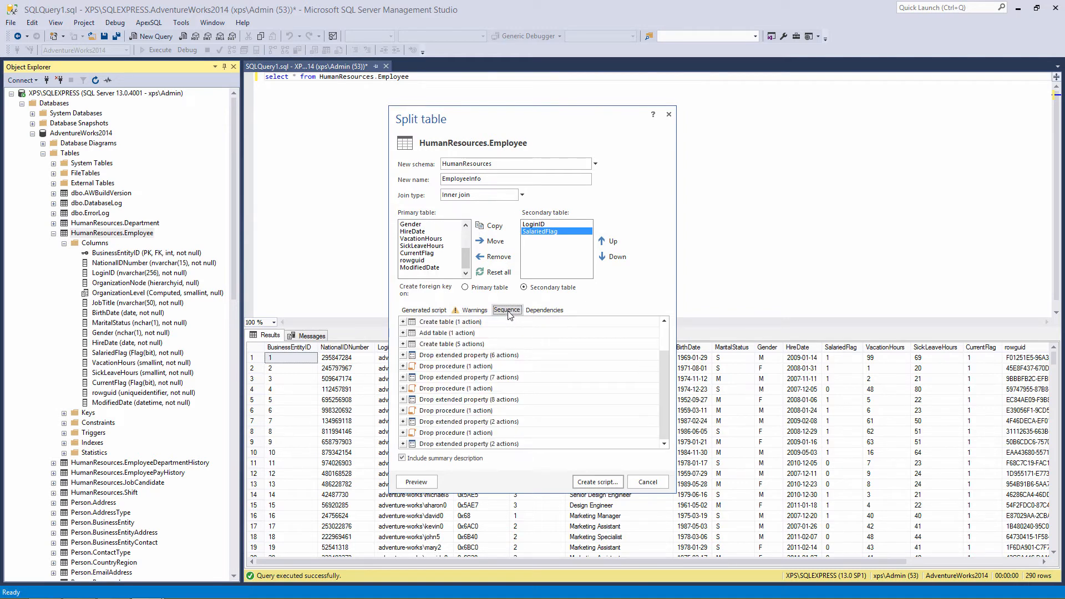
pyautogui.rightClick(507, 321)
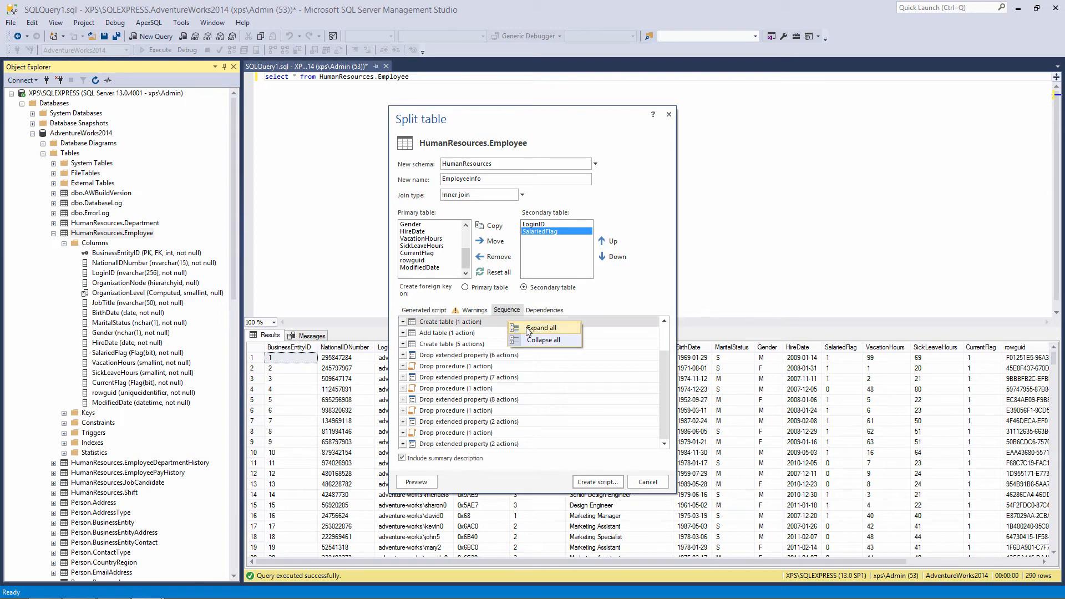
pyautogui.click(527, 327)
pyautogui.moveTo(662, 330)
pyautogui.mouseDown()
pyautogui.moveTo(666, 442)
pyautogui.moveTo(668, 327)
pyautogui.mouseUp()
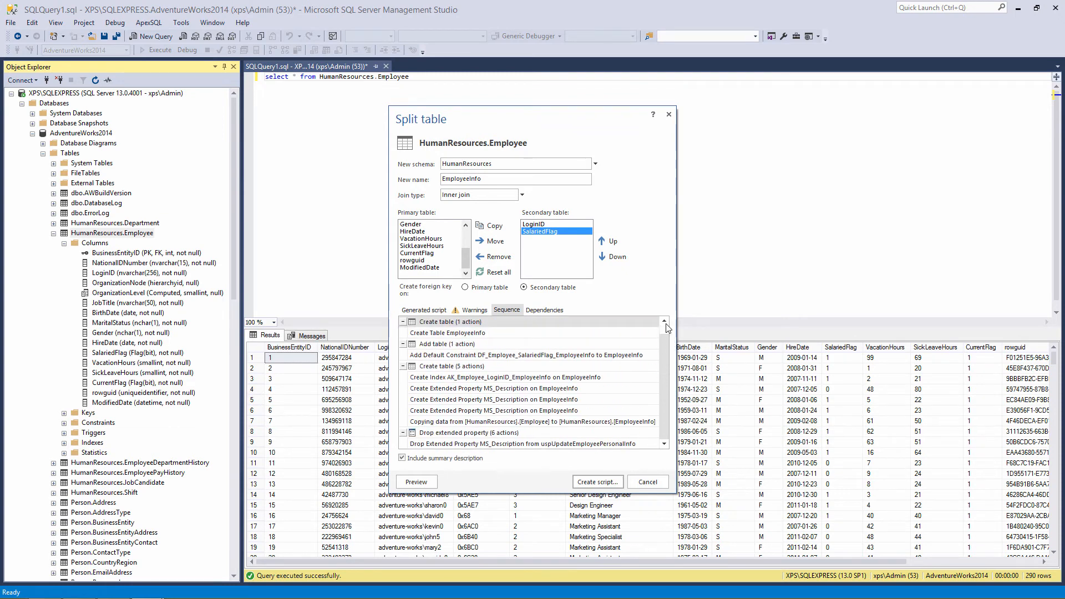
pyautogui.click(544, 310)
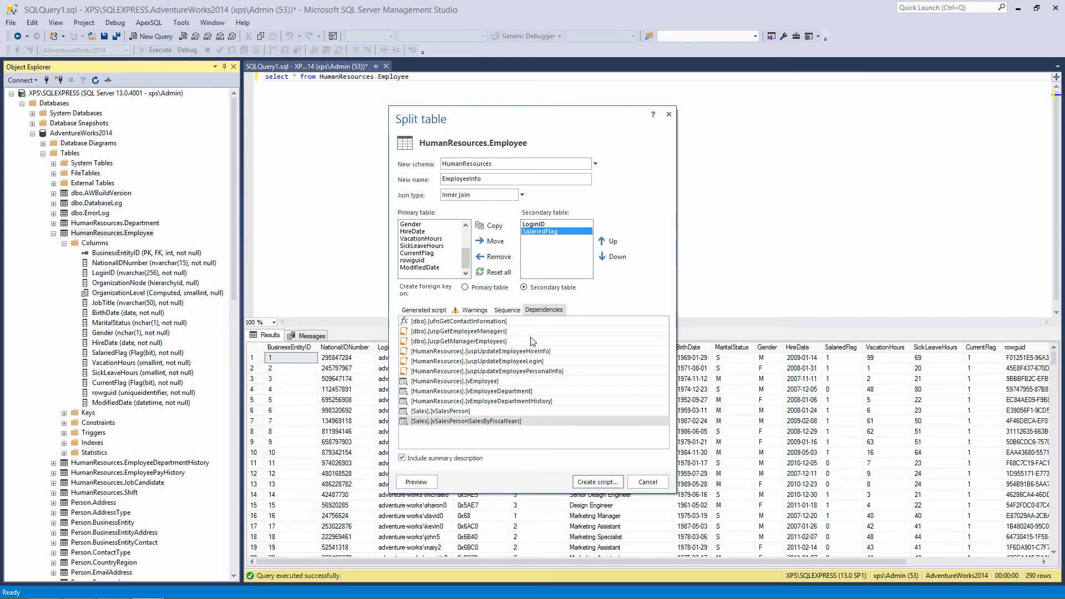
pyautogui.click(432, 311)
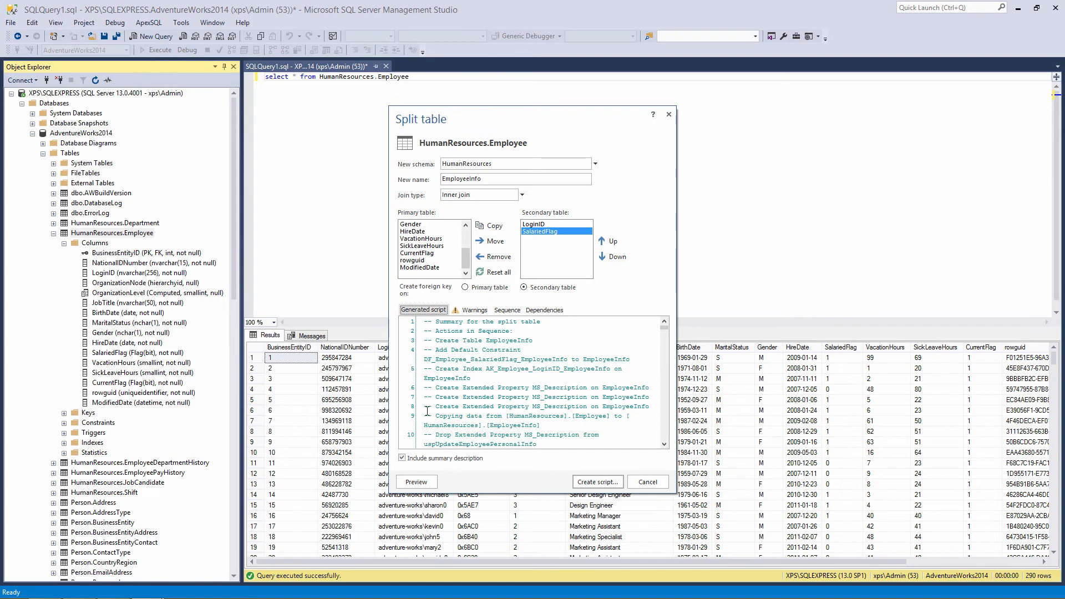
# Exclude the summary description from the generated script, and review the split's warnings, action sequence and dependent objects
pyautogui.click(402, 458)
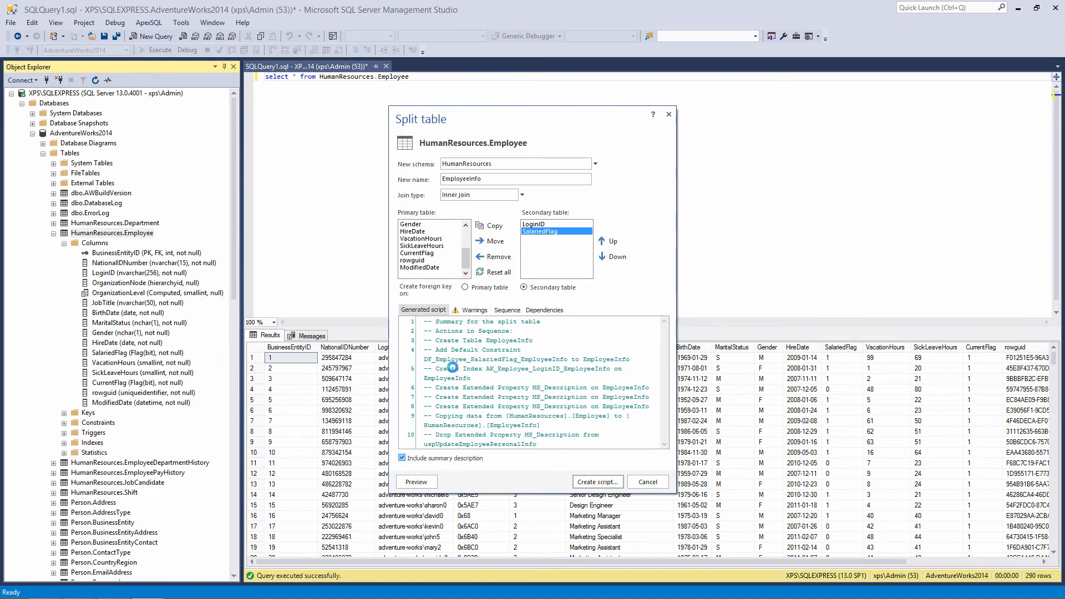
pyautogui.click(476, 310)
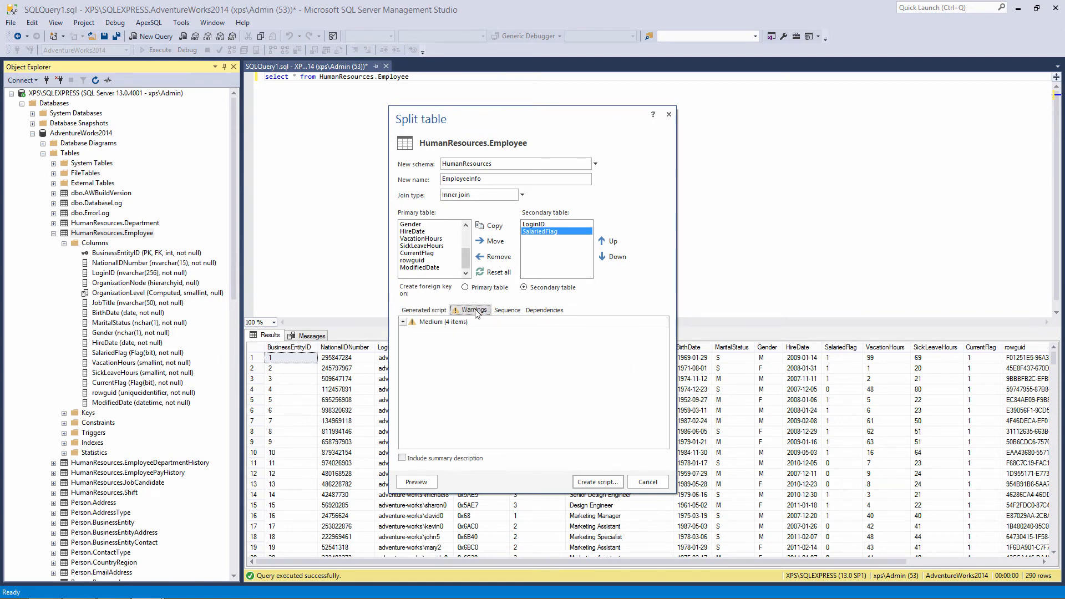
pyautogui.click(506, 310)
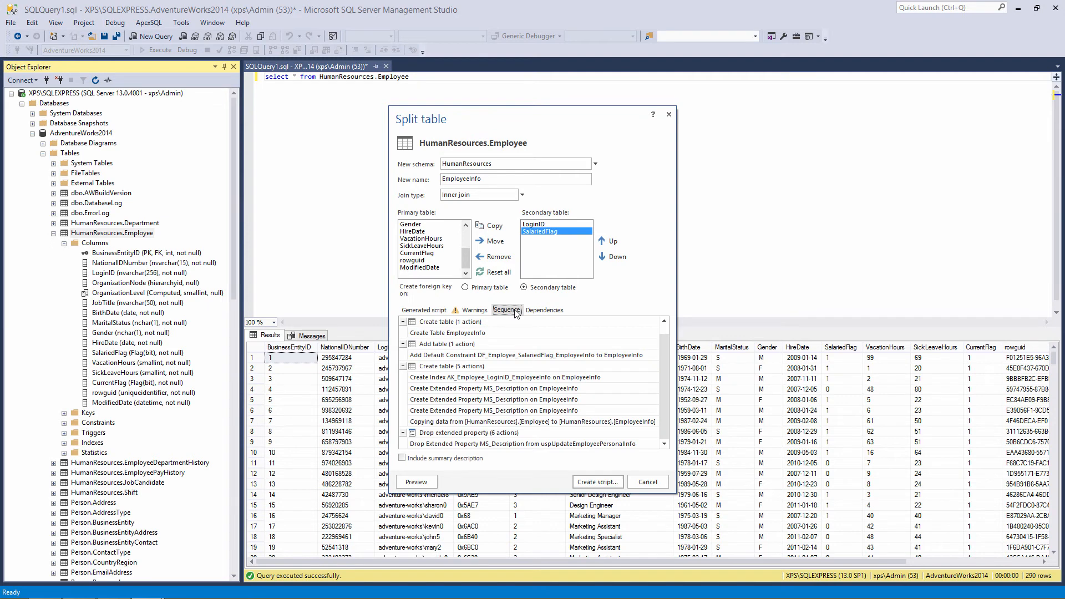
pyautogui.click(547, 313)
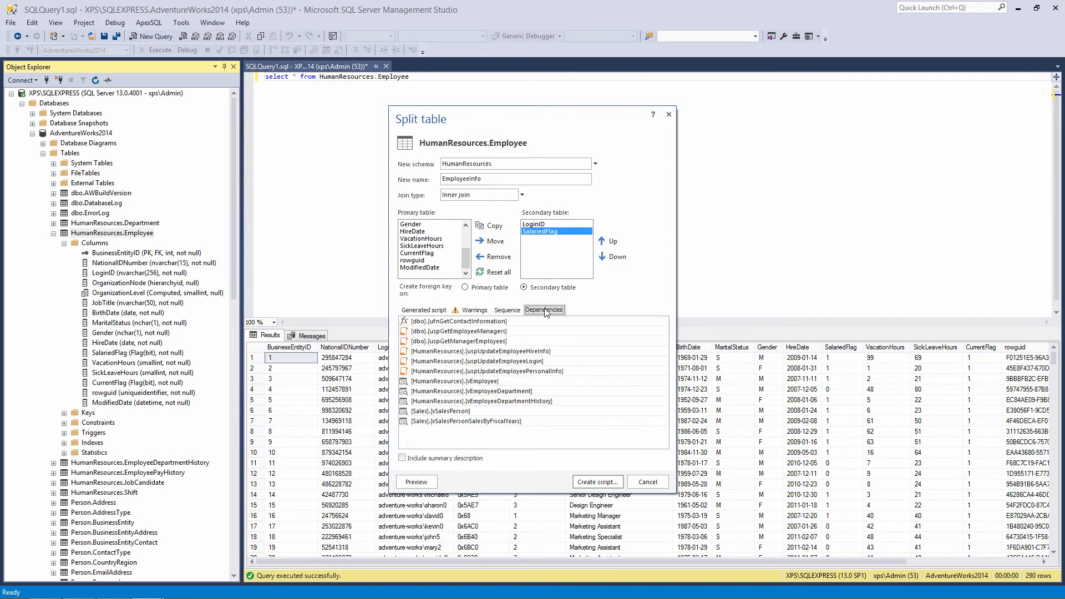
# Create the split script in a query window and execute it against the AdventureWorks2014 database
pyautogui.click(597, 482)
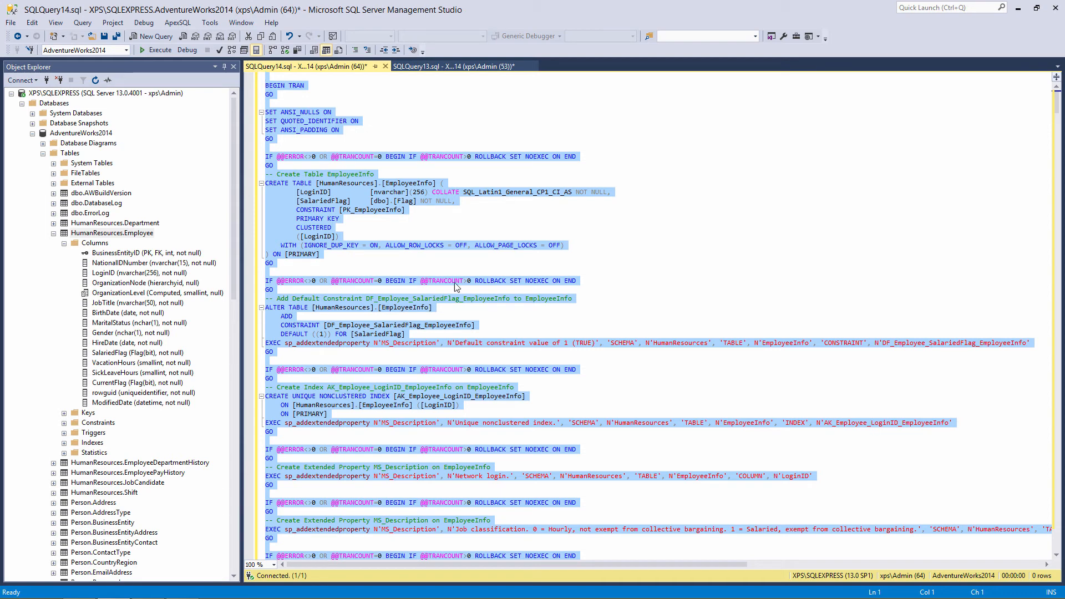
pyautogui.click(162, 52)
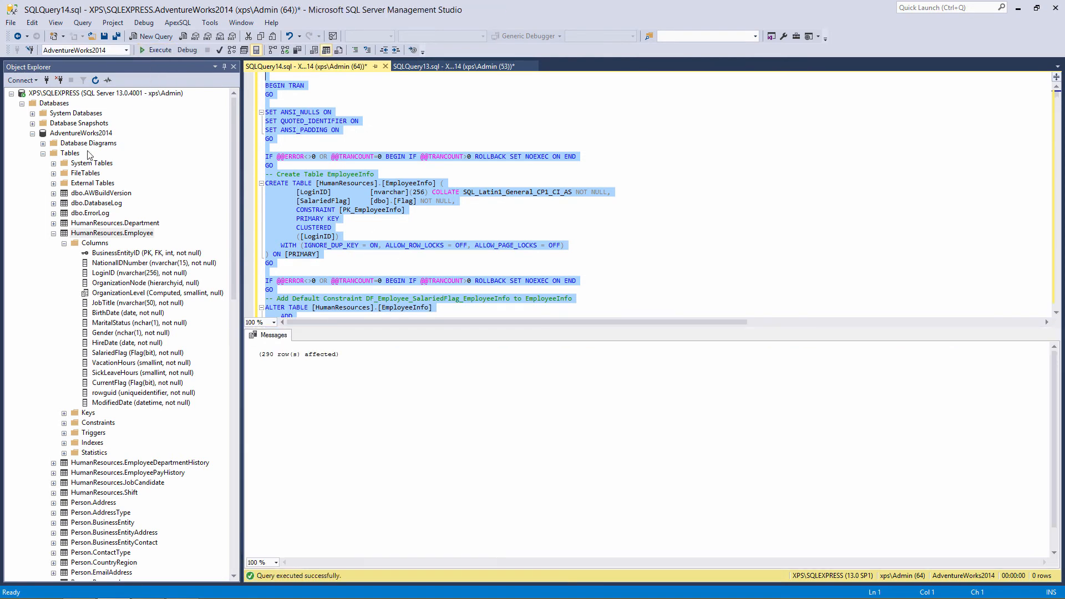
# Refresh the list of AdventureWorks2014 tables and select the new HumanResources.EmployeeInfo table
pyautogui.rightClick(76, 154)
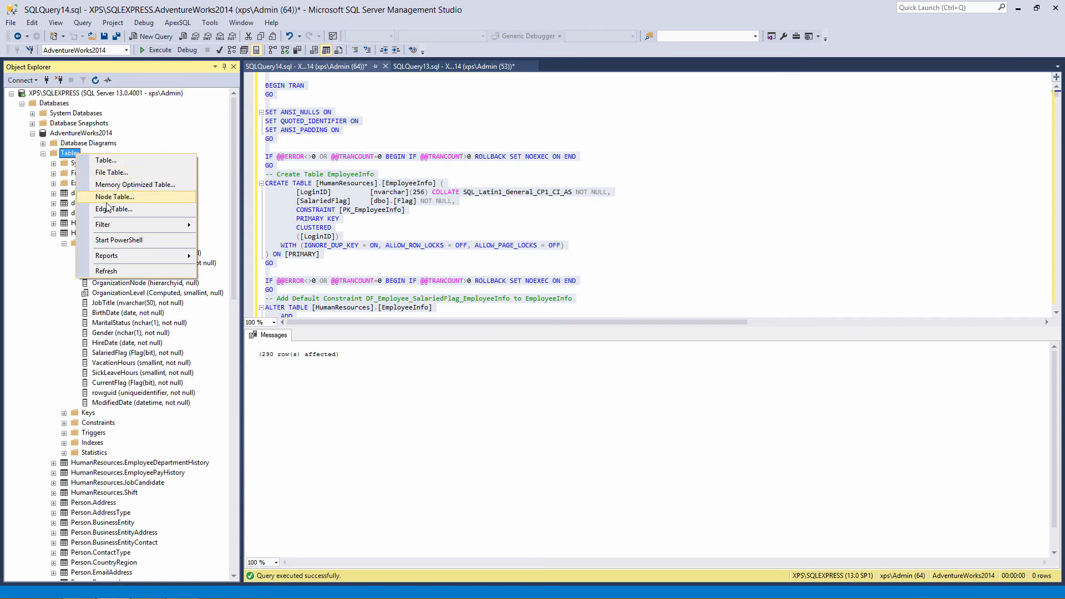
pyautogui.click(149, 271)
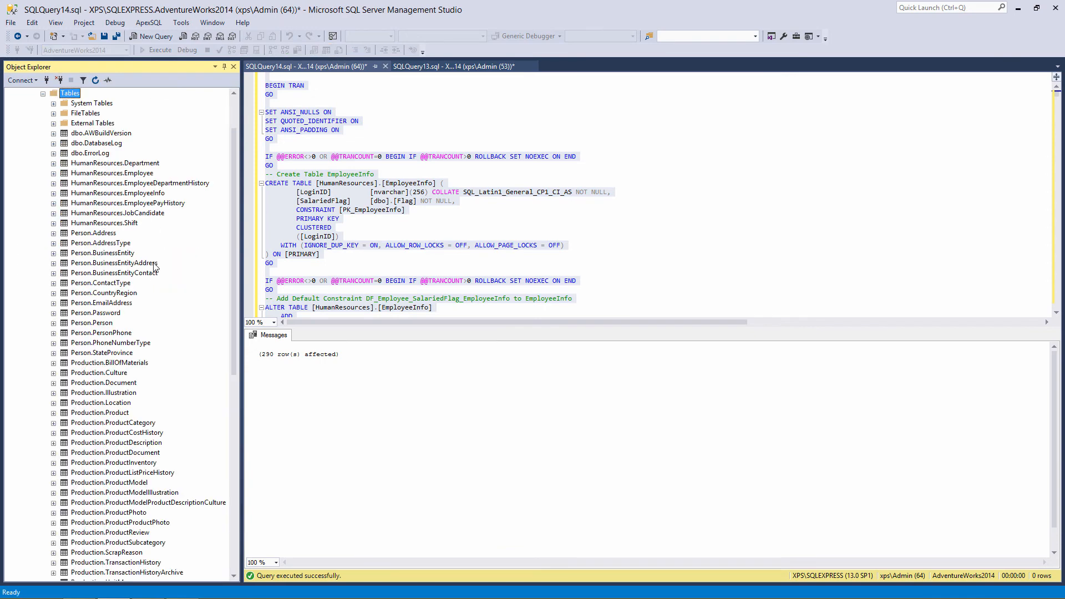
pyautogui.click(136, 194)
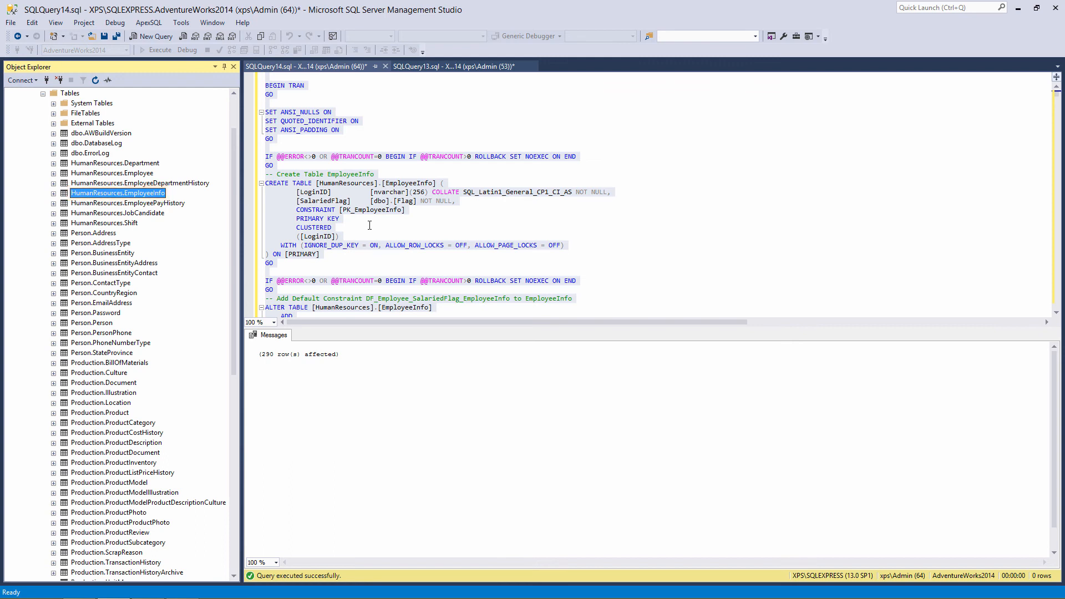
# Query all columns of HumanResources.Employee and HumanResources.EmployeeInfo with two select statements in a new query
pyautogui.click(151, 37)
pyautogui.write('select * from HumanResources.Employee  select * from HumanResources.EmployeeInfo')
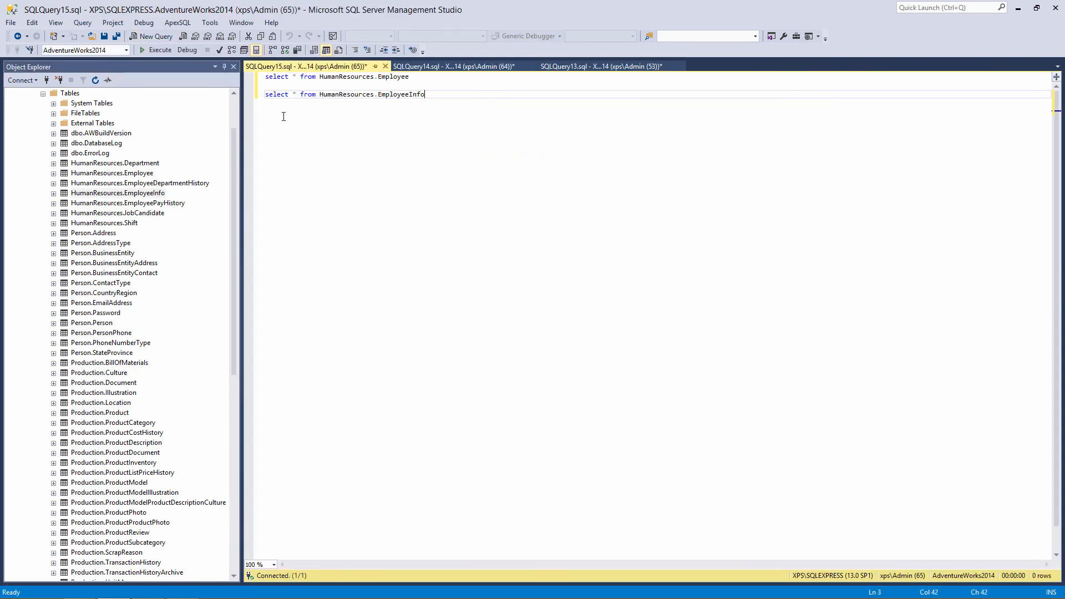
pyautogui.click(160, 50)
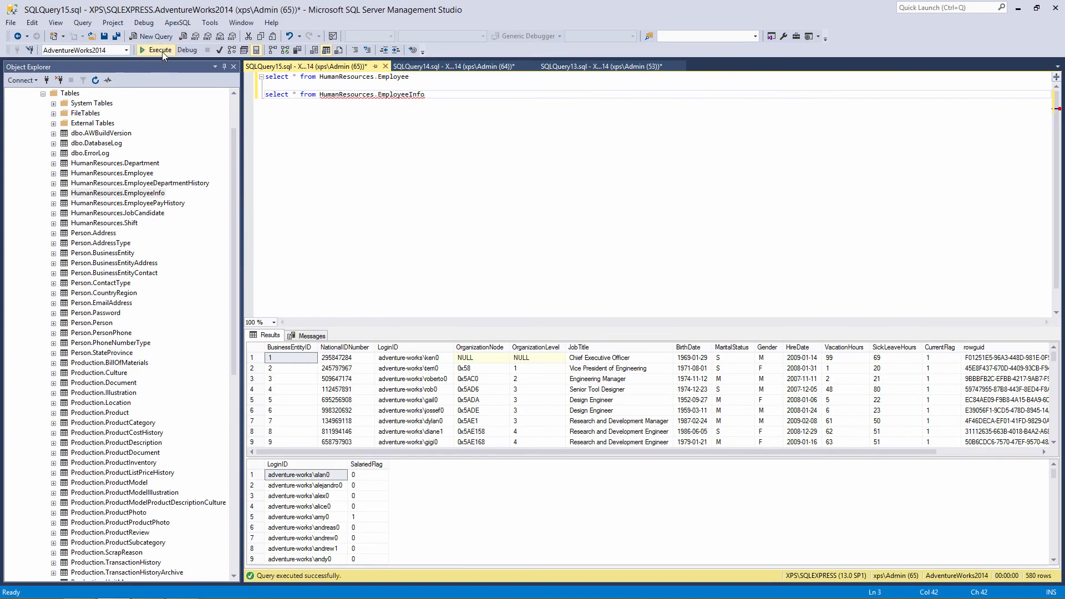